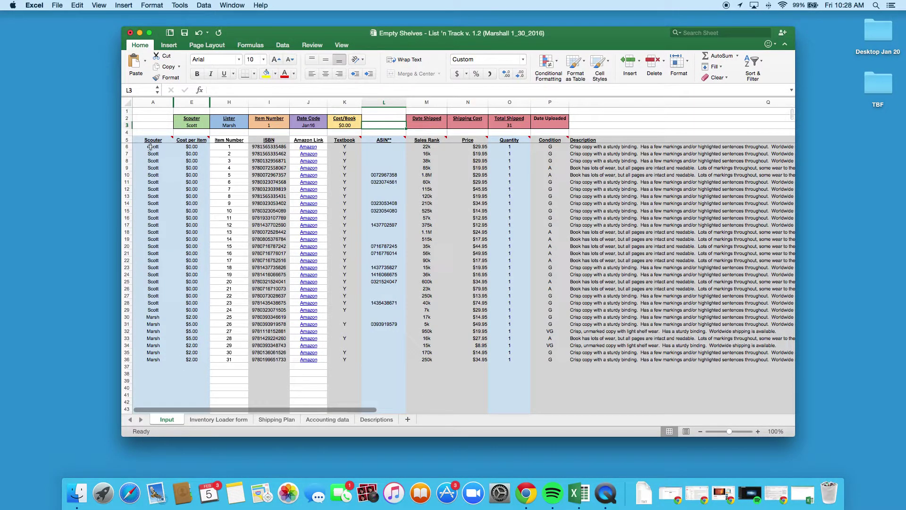
# - Look over the book listing rows, then switch to the Inventory Loader form sheet
pyautogui.moveTo(153, 147); pyautogui.dragTo(681, 356)
pyautogui.click(620, 385)
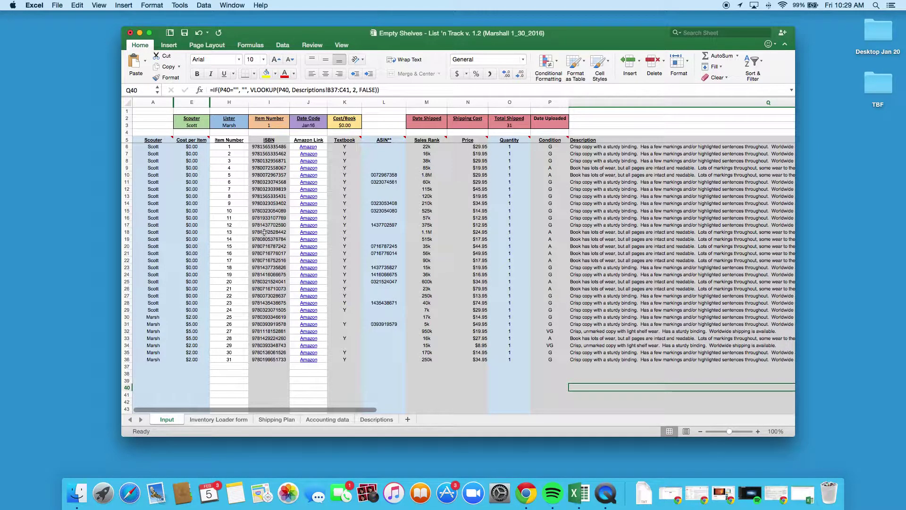
pyautogui.click(222, 419)
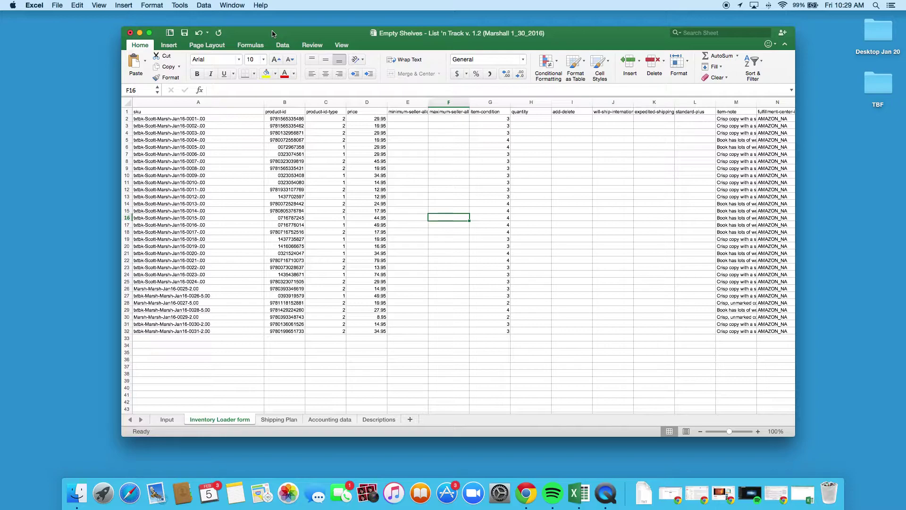
# - Save only the active sheet to the Desktop as Tab Delimited Text named 'Marshall Inventory Loader 1-30-16'
pyautogui.click(58, 5)
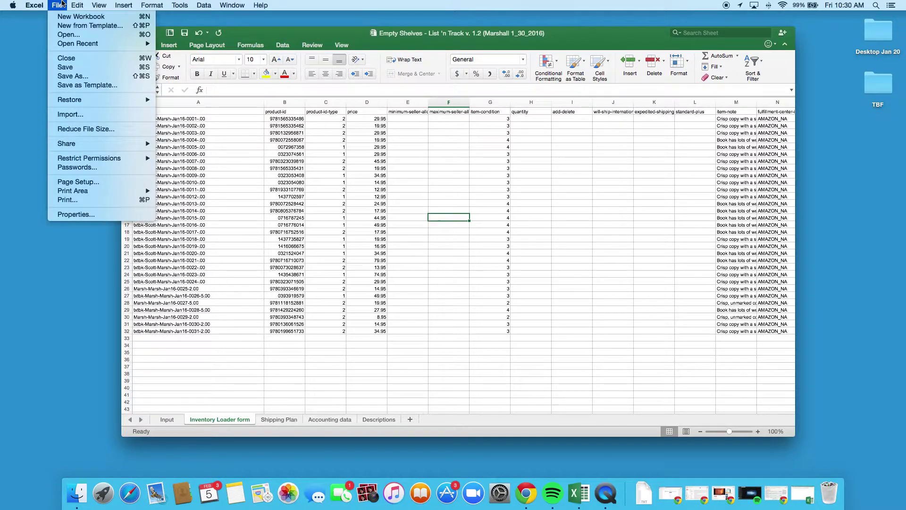
pyautogui.click(77, 77)
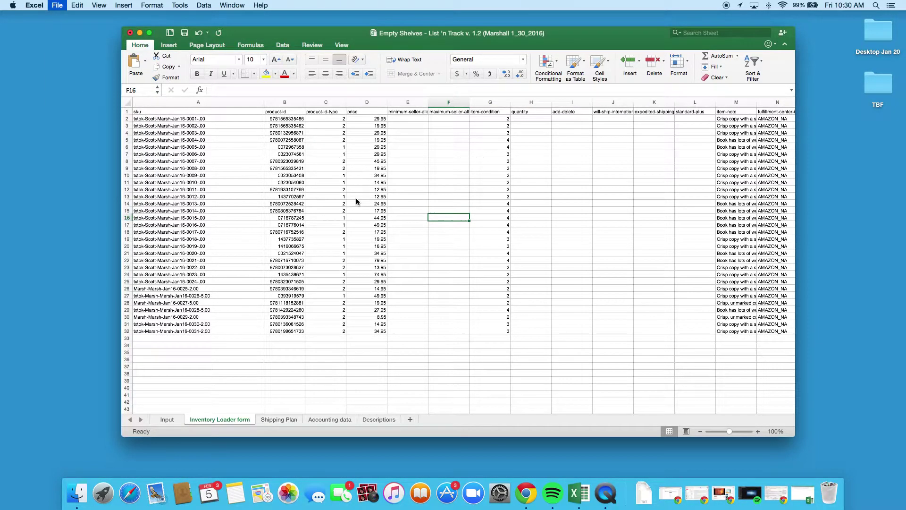
pyautogui.click(404, 123)
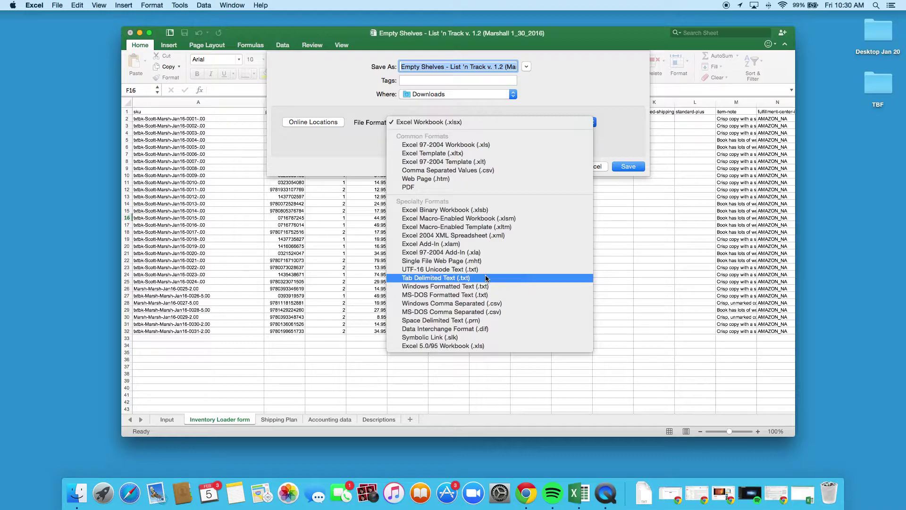
pyautogui.click(453, 278)
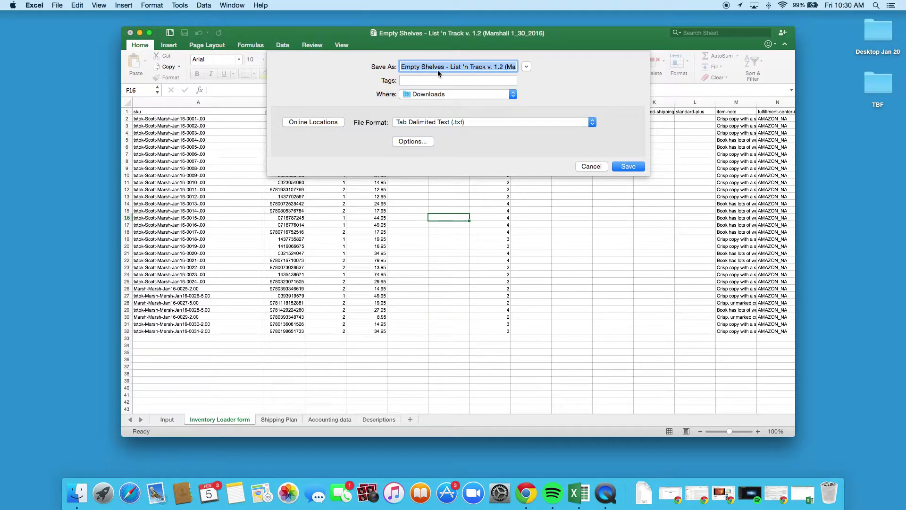
pyautogui.write('Marshall')
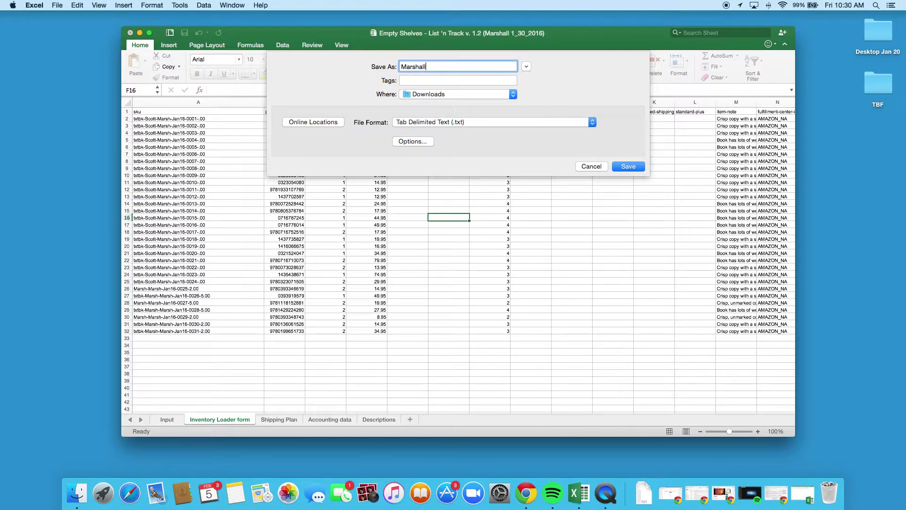
pyautogui.write('Inventoray')
pyautogui.write(' Loar')
pyautogui.write('30-16')
pyautogui.click(512, 94)
pyautogui.click(505, 135)
pyautogui.click(614, 166)
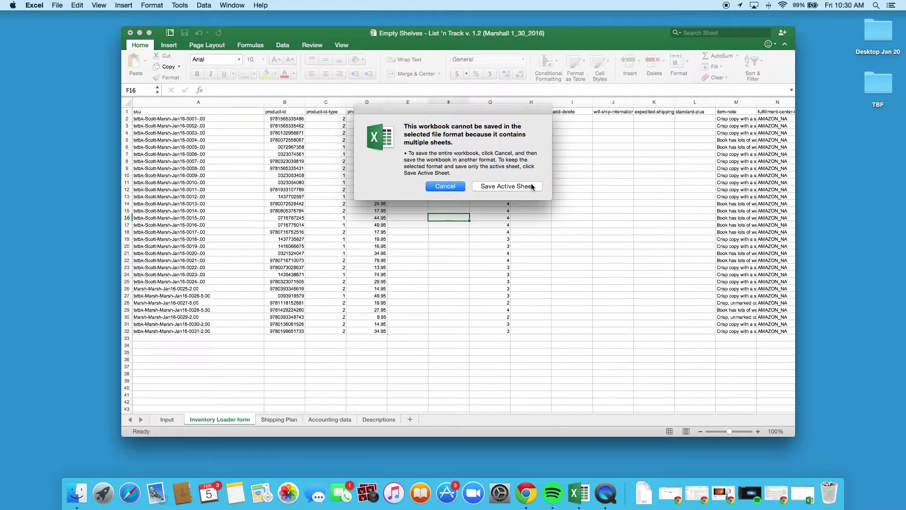
pyautogui.click(531, 186)
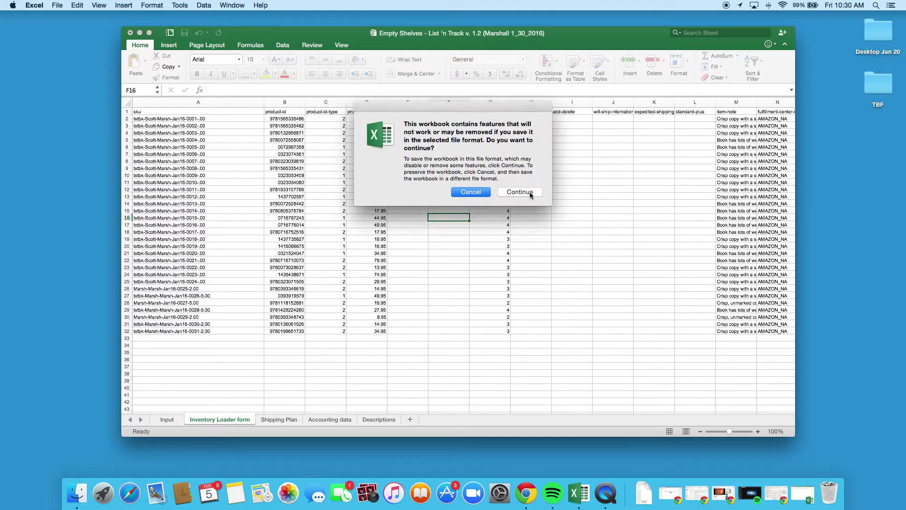
pyautogui.click(530, 192)
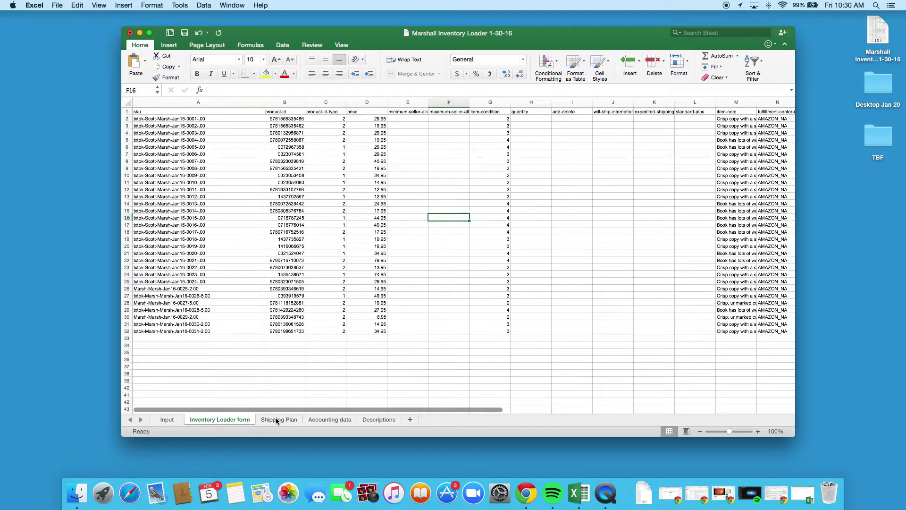
# - Switch to the Shipping Plan sheet and check its shipping address and SKU quantity values
pyautogui.click(278, 420)
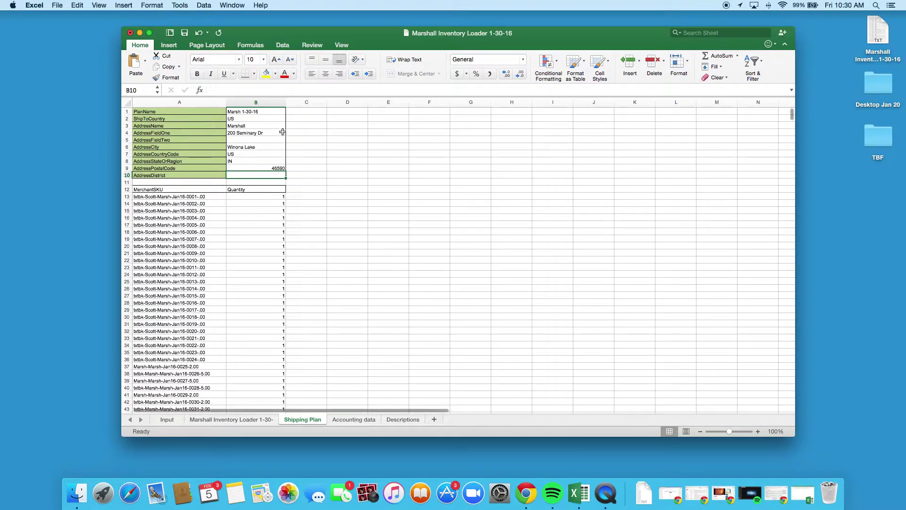
pyautogui.moveTo(265, 118); pyautogui.dragTo(279, 168)
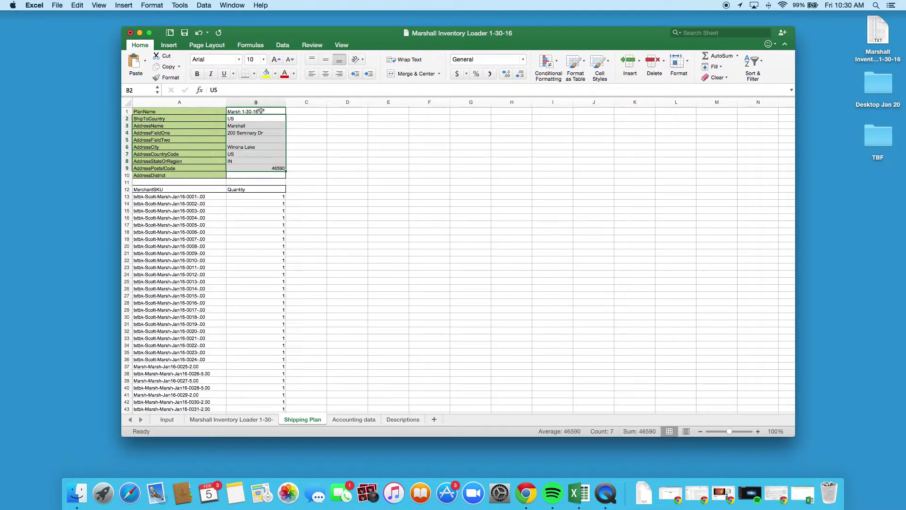
pyautogui.scroll(-2, 324, 168)
pyautogui.moveTo(151, 182); pyautogui.dragTo(170, 353)
pyautogui.moveTo(261, 184); pyautogui.dragTo(257, 407)
pyautogui.click(373, 273)
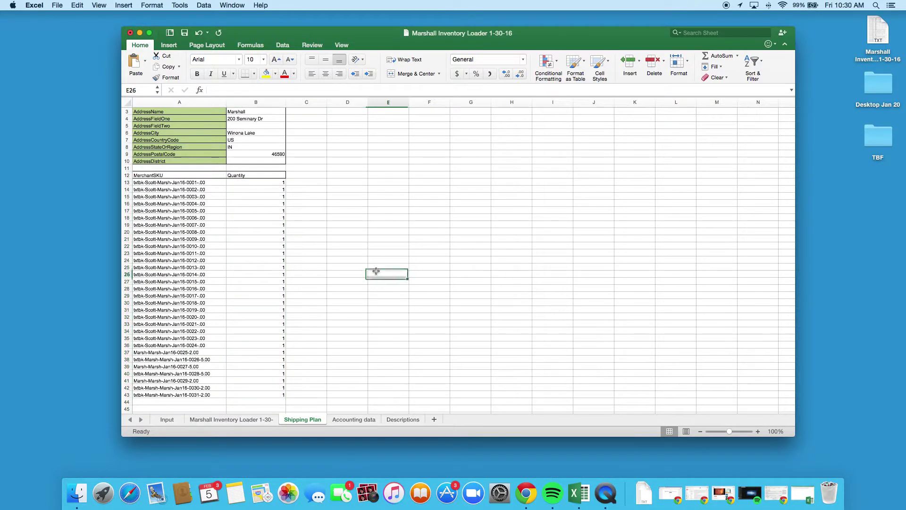
# - Save the active sheet as tab-delimited text 'Marshall Shipping Plan 1-30-16', dropping unsupported features
pyautogui.click(57, 5)
pyautogui.click(59, 75)
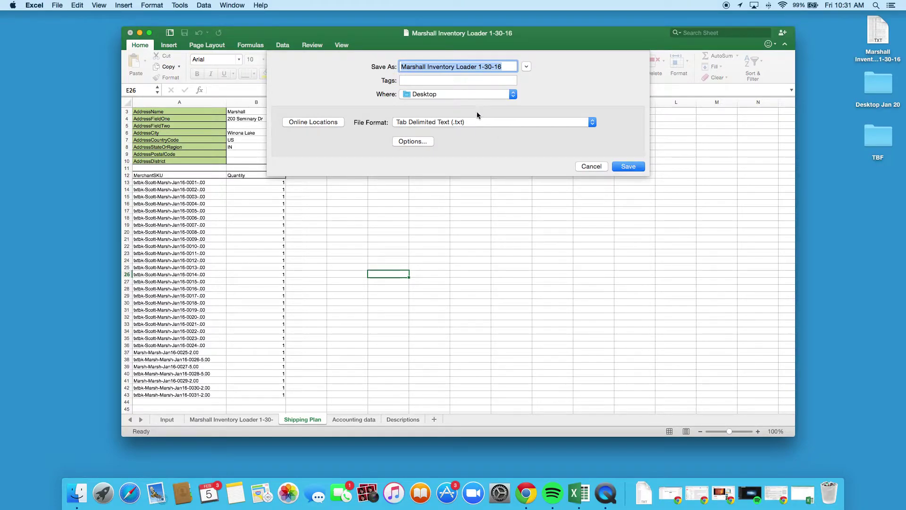
pyautogui.click(427, 66)
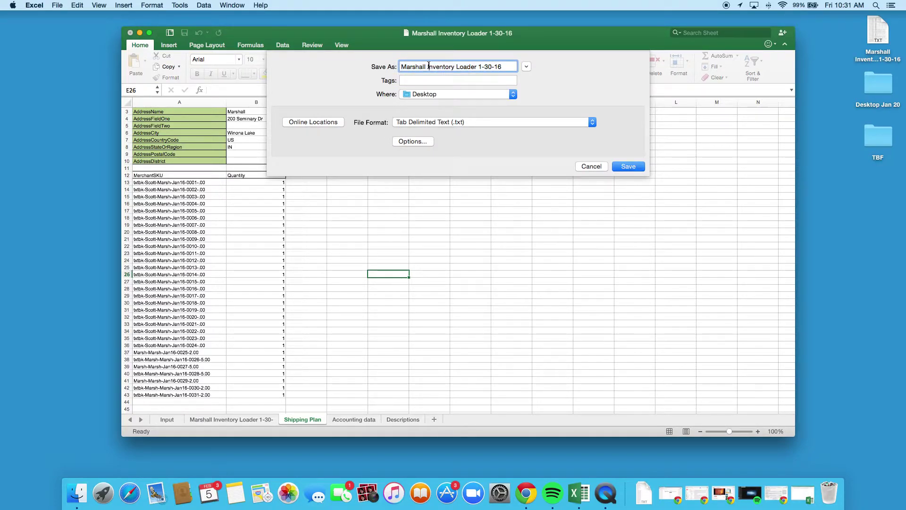
pyautogui.moveTo(427, 66); pyautogui.dragTo(477, 67)
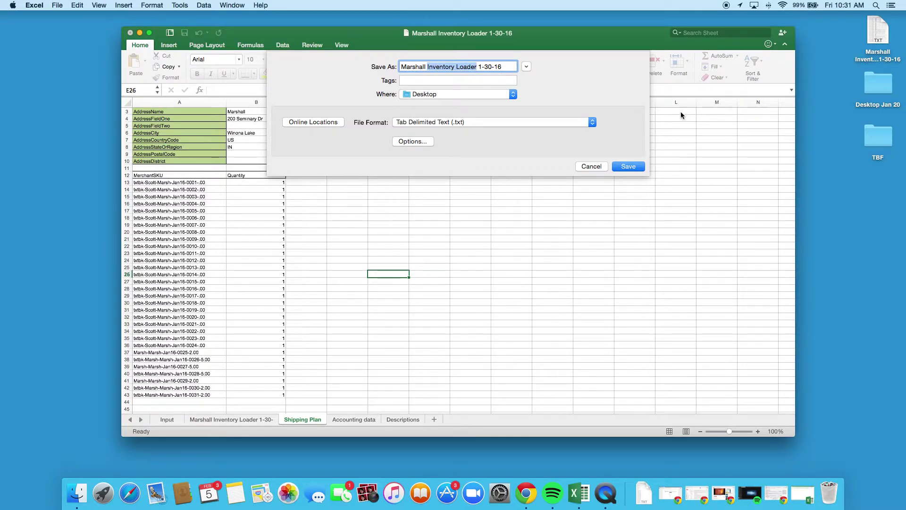
pyautogui.write('Shipping Plan')
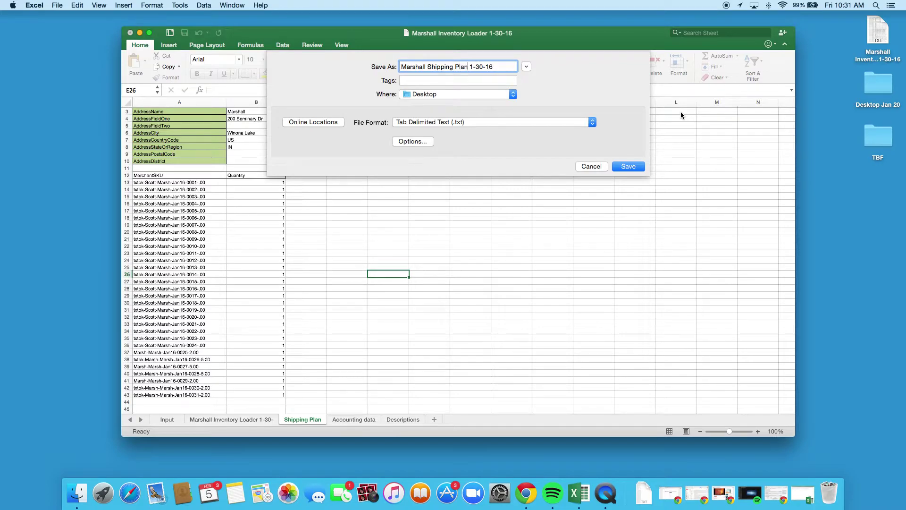
pyautogui.click(634, 165)
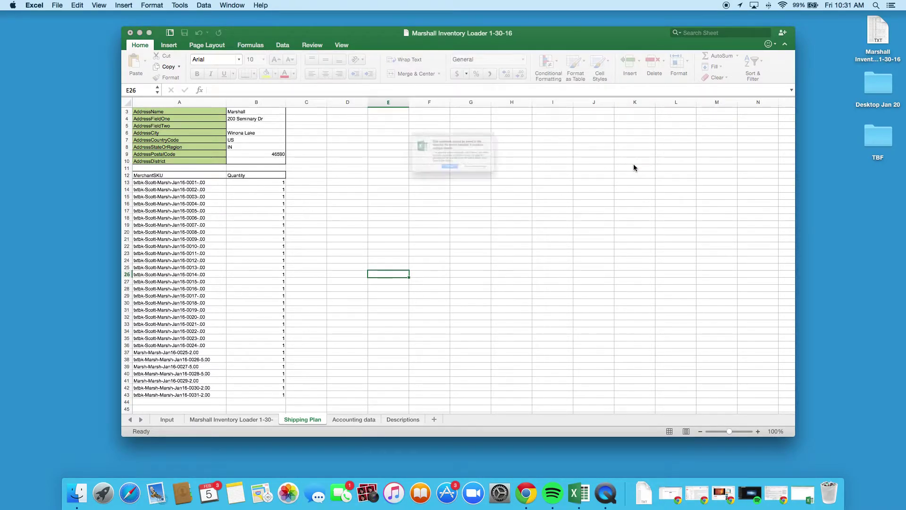
pyautogui.click(532, 189)
pyautogui.click(528, 188)
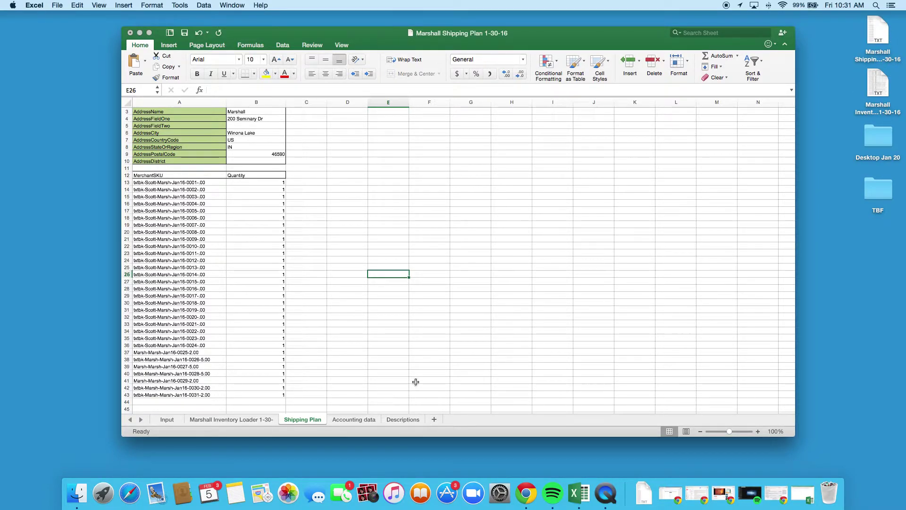
# - Switch to the Accounting data sheet and select the Scouter values in column B
pyautogui.click(354, 419)
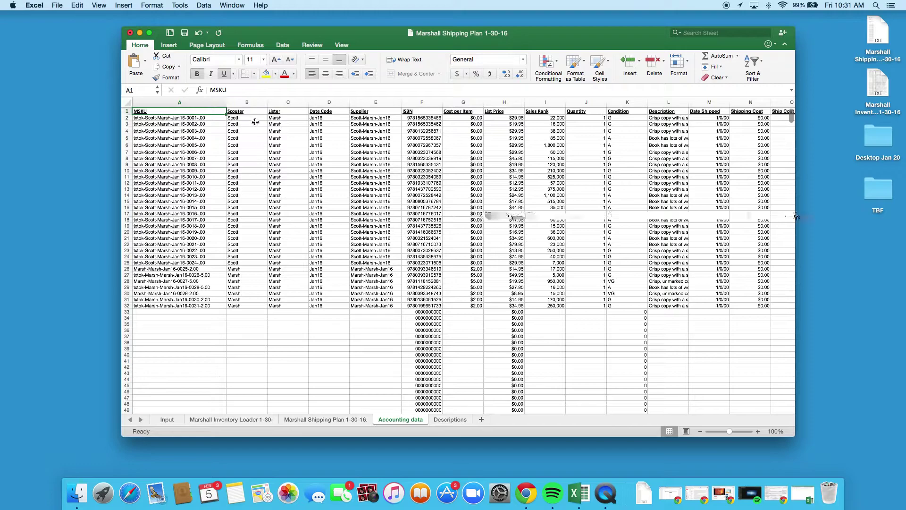
pyautogui.moveTo(256, 118); pyautogui.dragTo(257, 270)
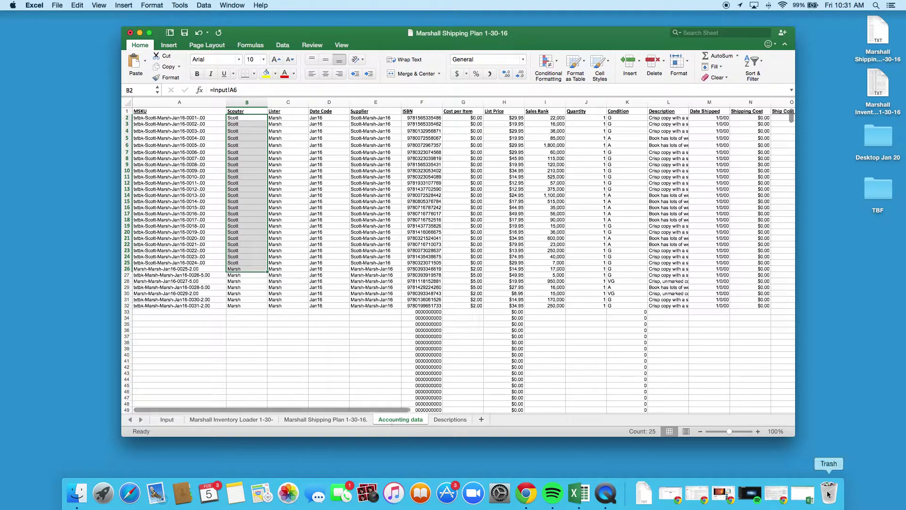
# - Bring back the Seller Central browser and go to Inventory > Add Products via Upload
pyautogui.click(777, 494)
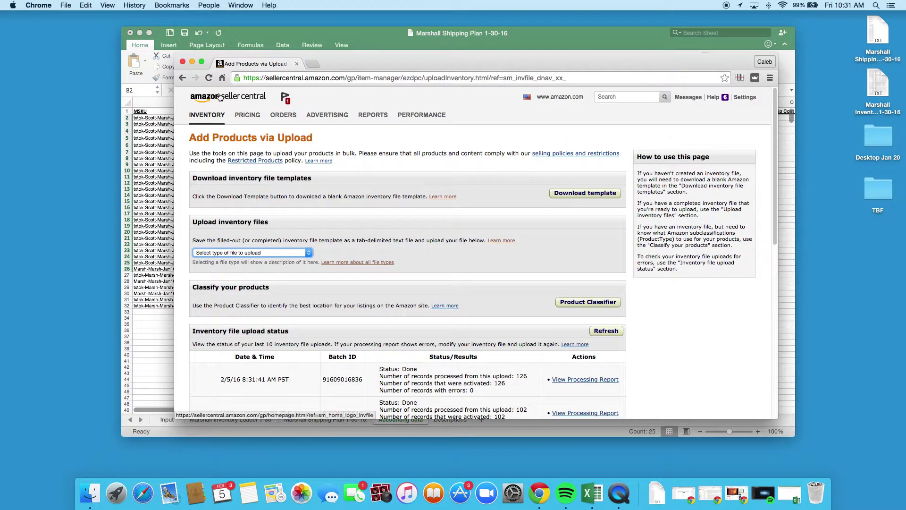
pyautogui.moveTo(207, 115)
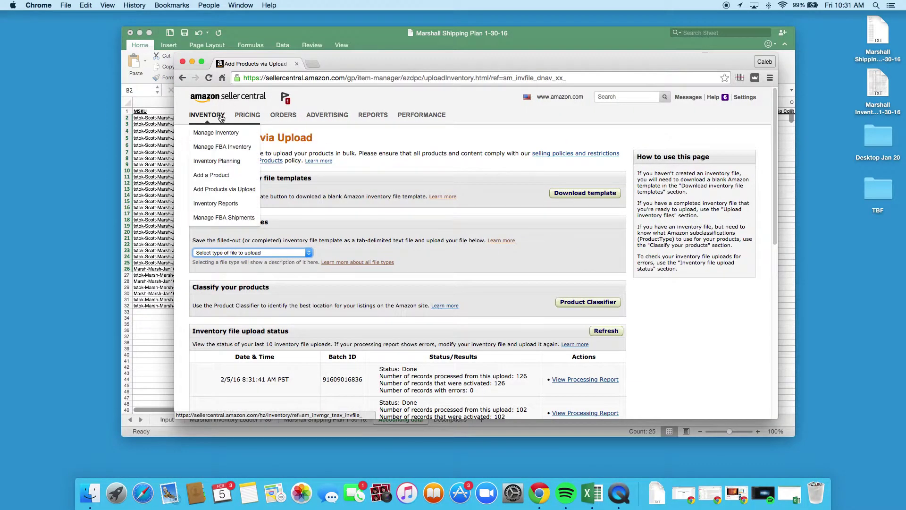
pyautogui.click(230, 193)
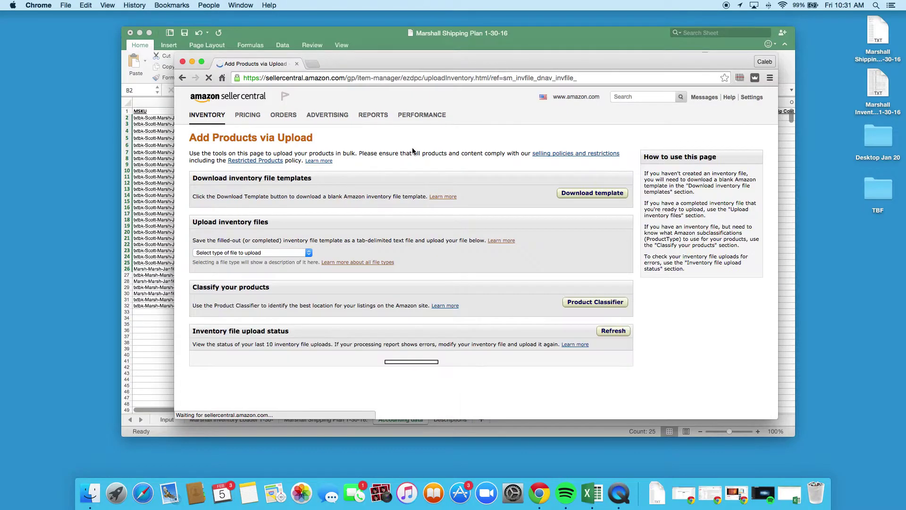
pyautogui.scroll(-1, 413, 151)
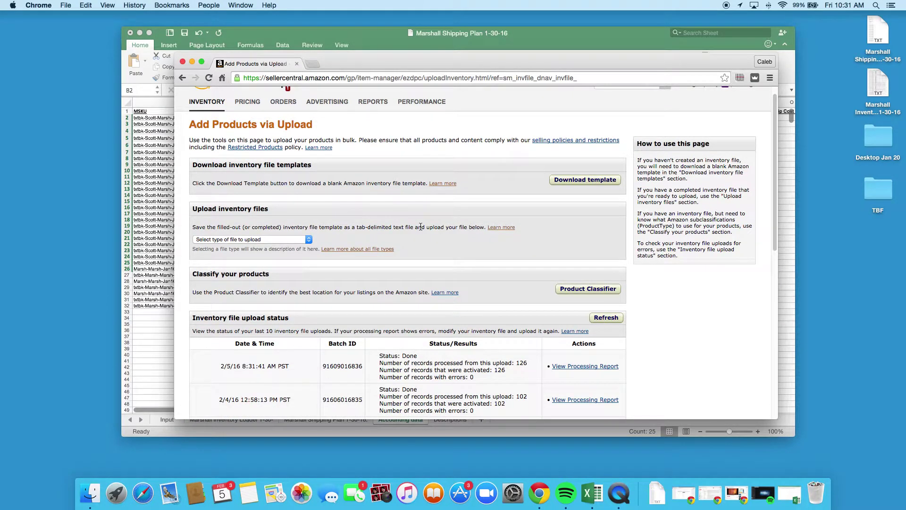
pyautogui.click(373, 66)
pyautogui.click(140, 33)
pyautogui.moveTo(358, 67); pyautogui.dragTo(349, 59)
# - Set the upload file type to Inventory Loader File
pyautogui.click(272, 231)
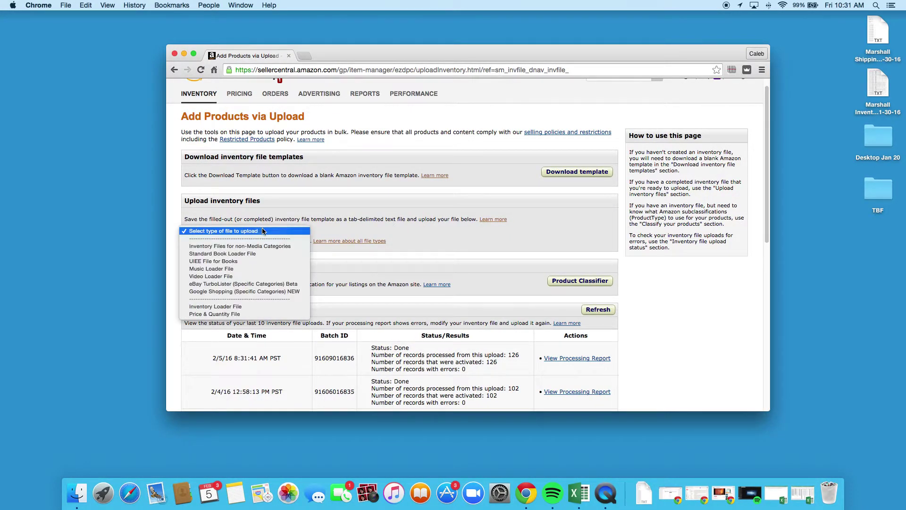
pyautogui.click(226, 306)
pyautogui.scroll(-5, 500, 263)
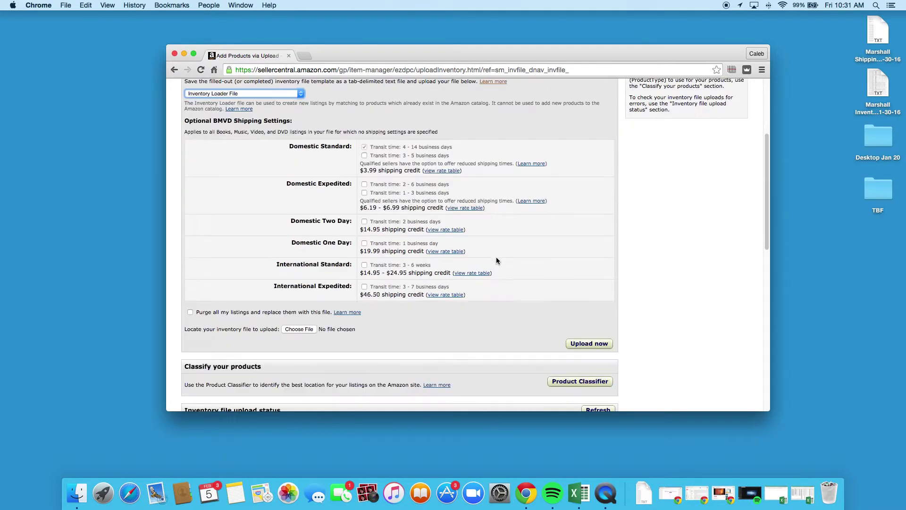
pyautogui.scroll(-5, 497, 260)
pyautogui.click(299, 176)
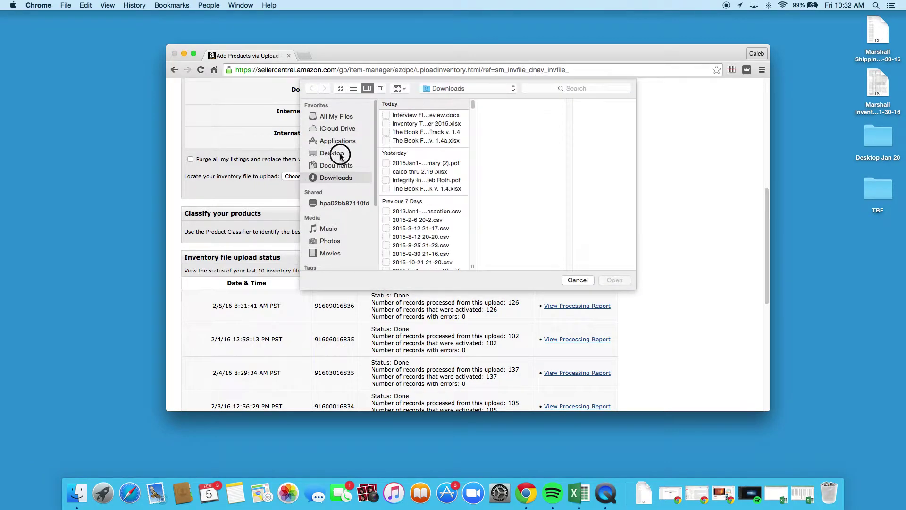
# - Upload 'Marshall Inventory Loader 1-30-16' from the Desktop to Amazon
pyautogui.click(340, 156)
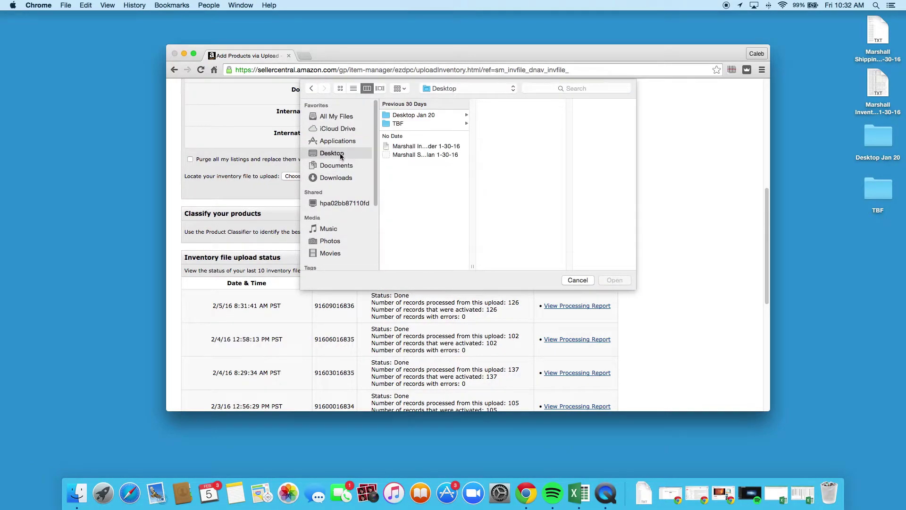
pyautogui.click(420, 147)
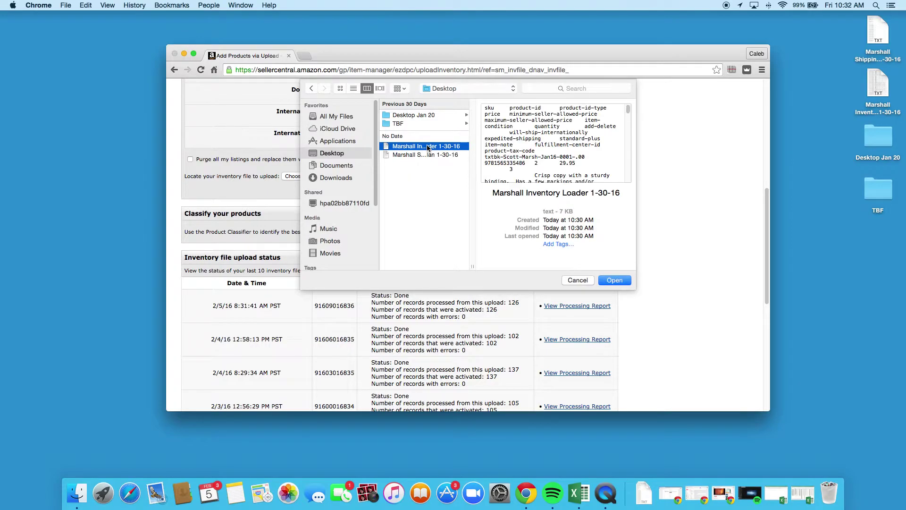
pyautogui.click(614, 279)
pyautogui.click(589, 190)
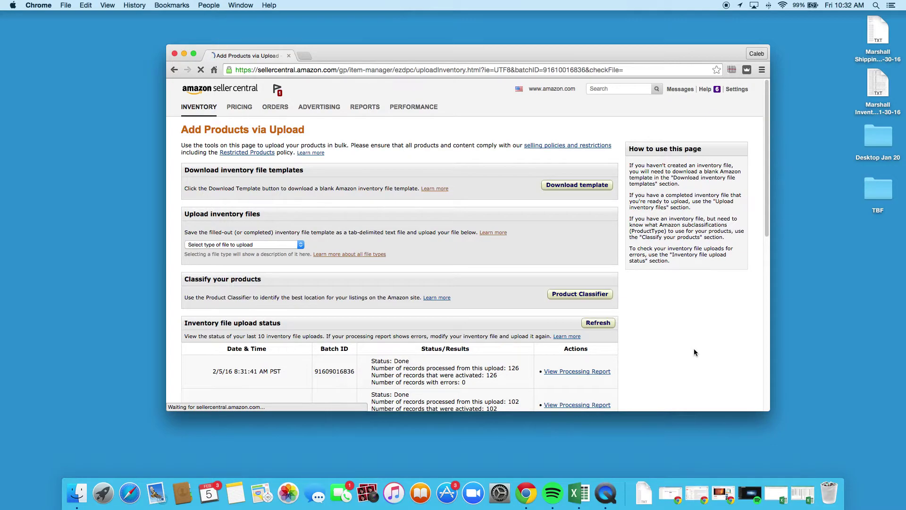
# - Refresh the upload status table repeatedly to follow the inventory file's processing
pyautogui.scroll(-5, 694, 349)
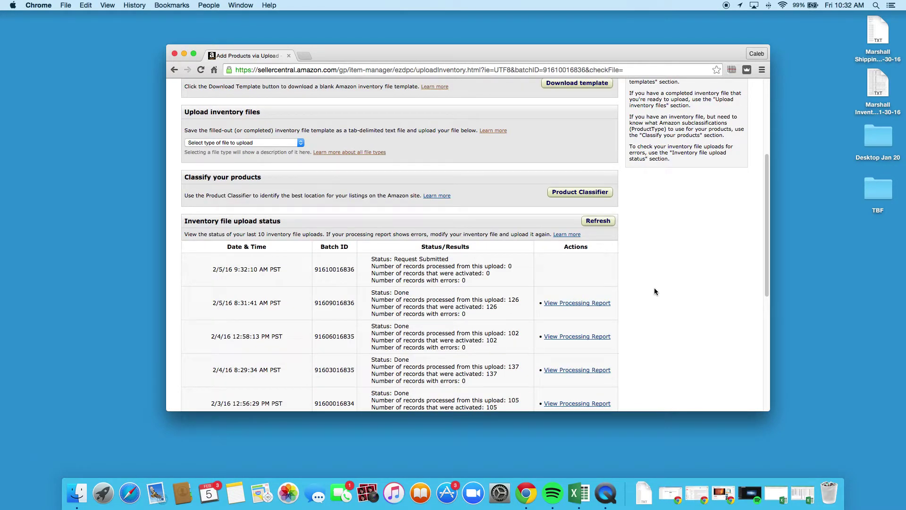
pyautogui.click(605, 224)
pyautogui.click(597, 221)
pyautogui.click(598, 223)
pyautogui.scroll(5, 455, 220)
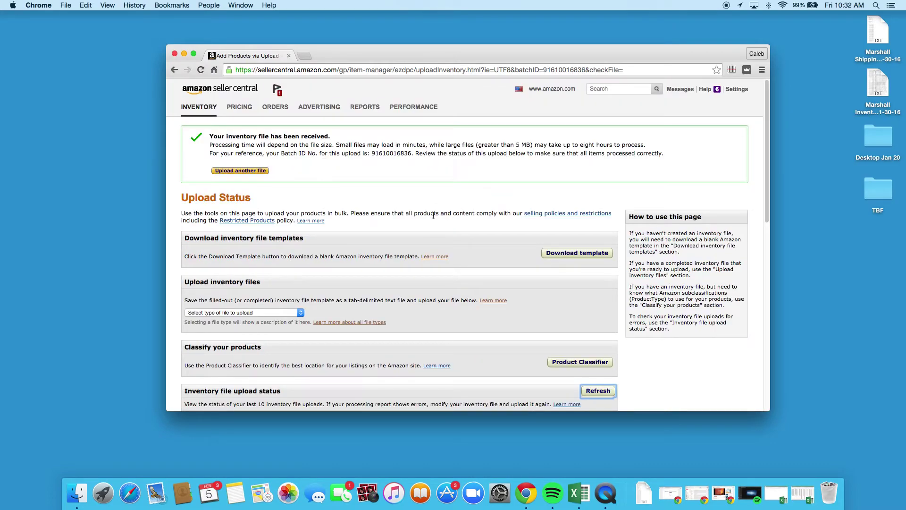
# - Upload 'Marshall Shipping Plan 1-30-16' via Manage FBA Shipments, then return to the Shipping Queue
pyautogui.moveTo(199, 107)
pyautogui.click(208, 209)
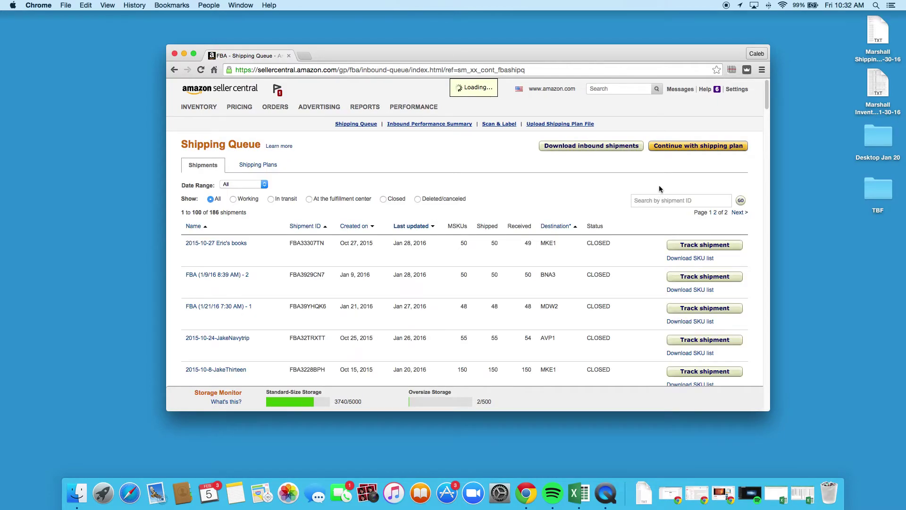
pyautogui.click(570, 124)
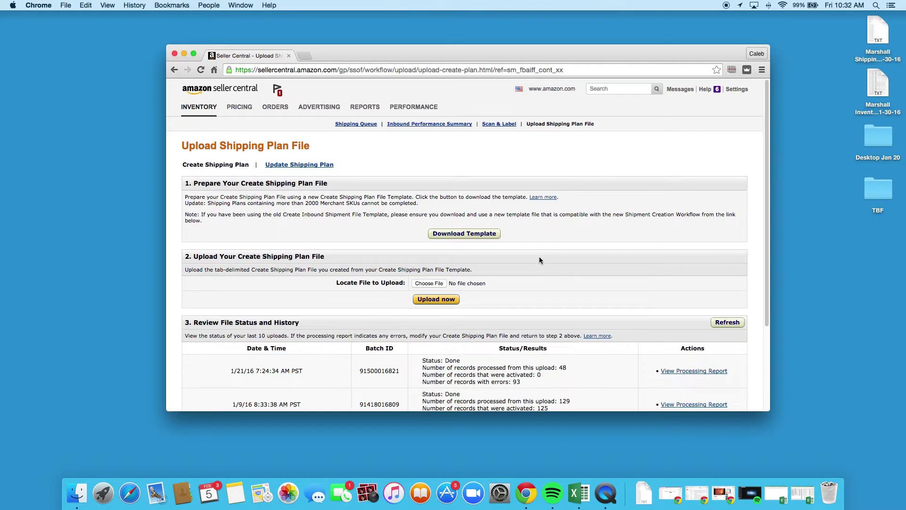
pyautogui.click(427, 286)
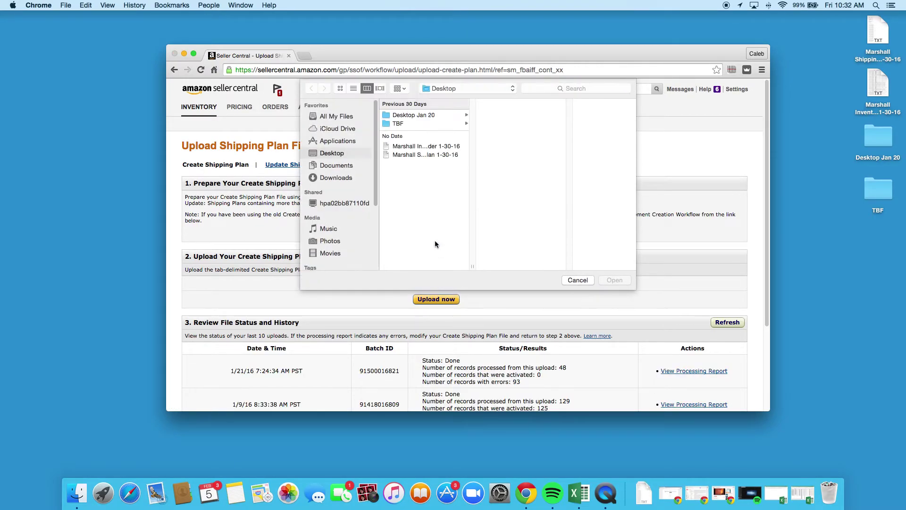
pyautogui.click(423, 159)
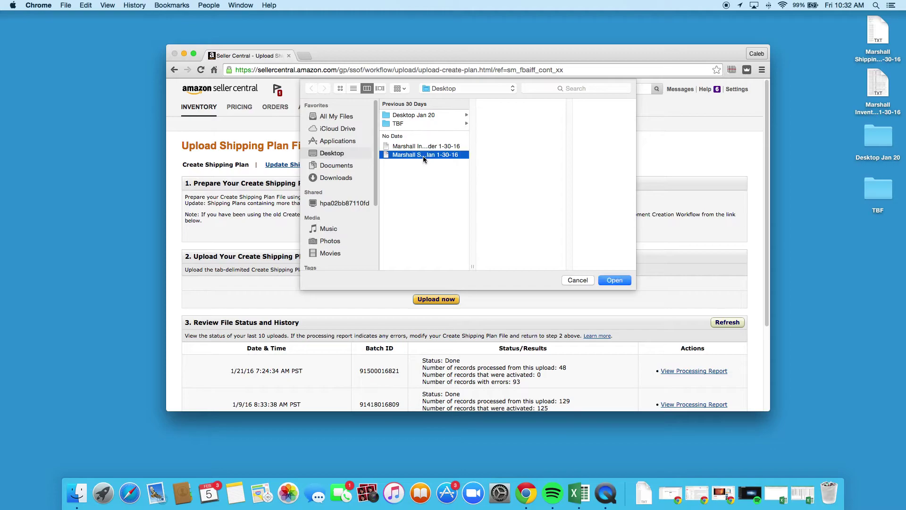
pyautogui.click(618, 281)
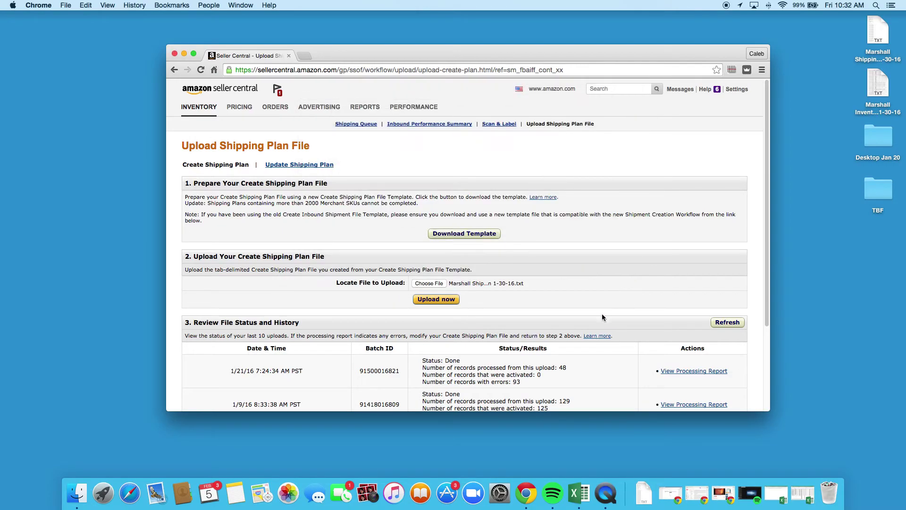
pyautogui.click(427, 300)
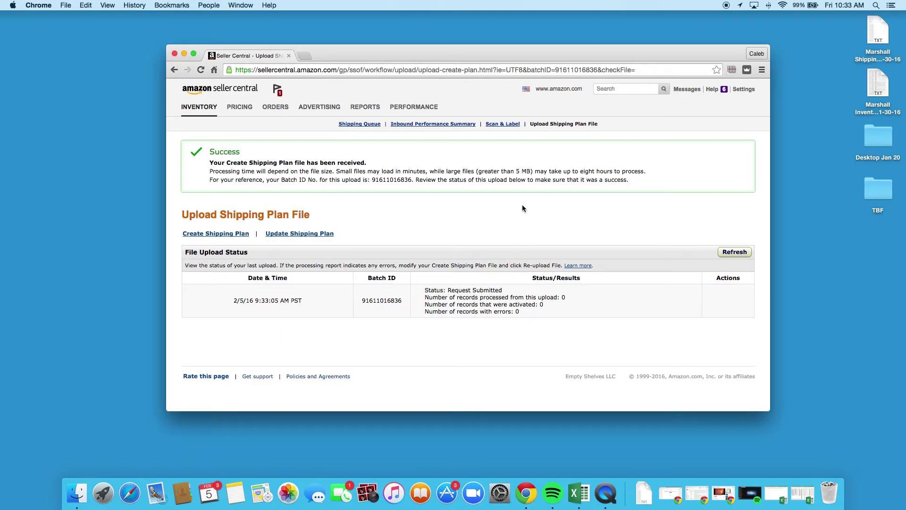
pyautogui.moveTo(208, 110)
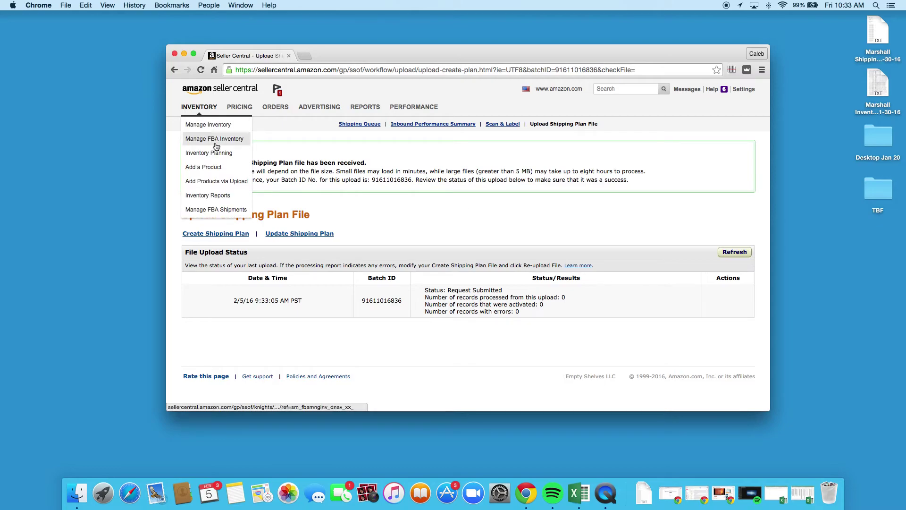
pyautogui.click(232, 213)
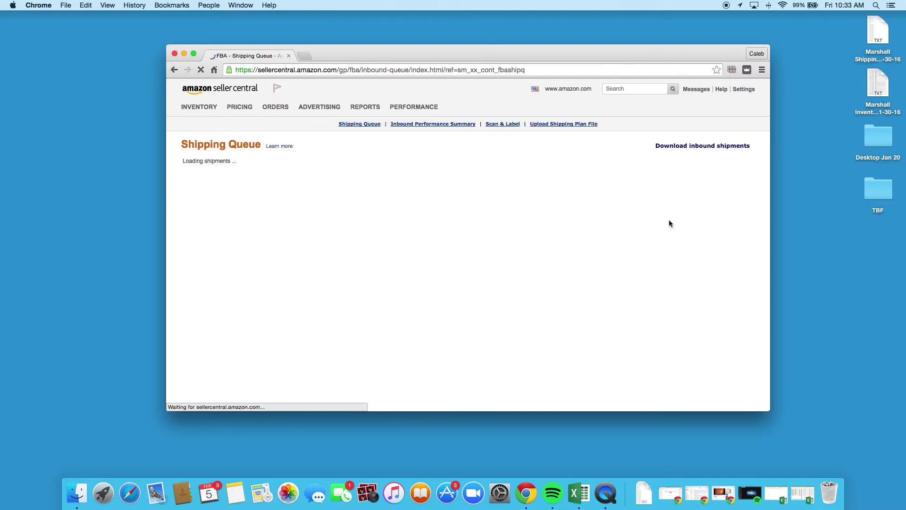